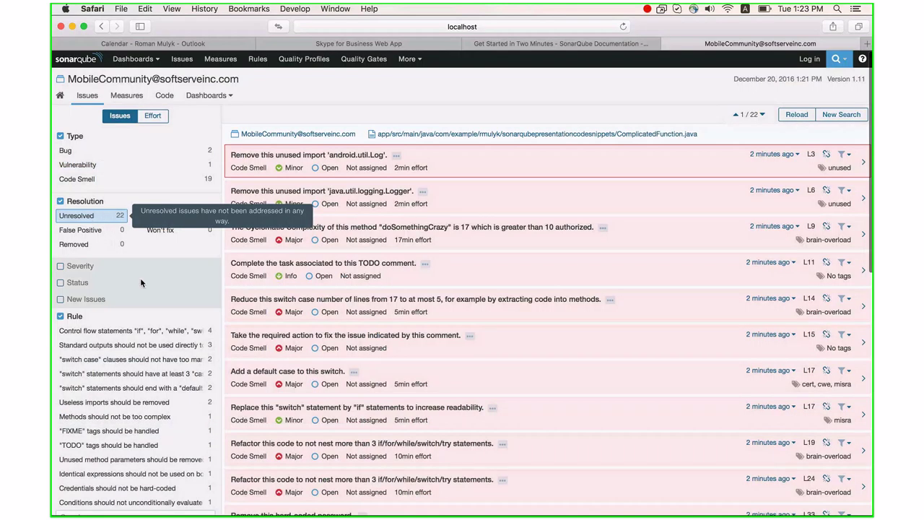
scroll(152, 417, down, 5)
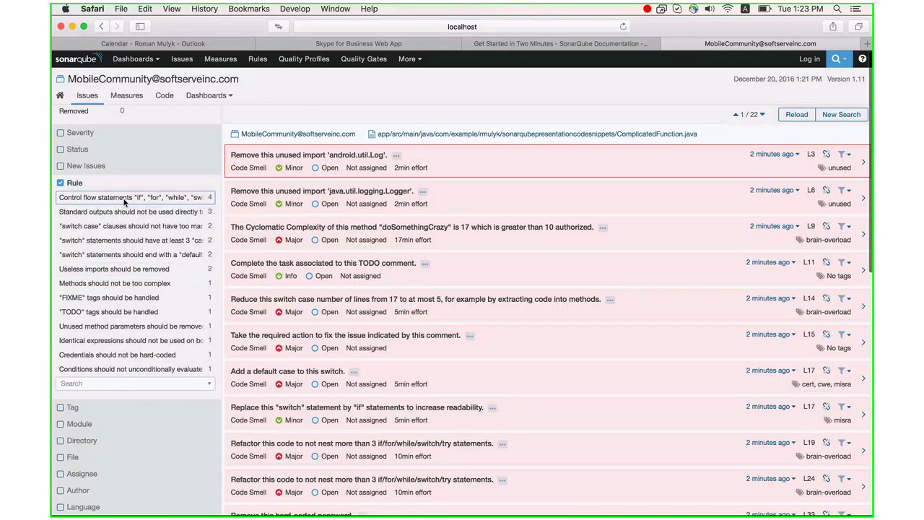
click(124, 198)
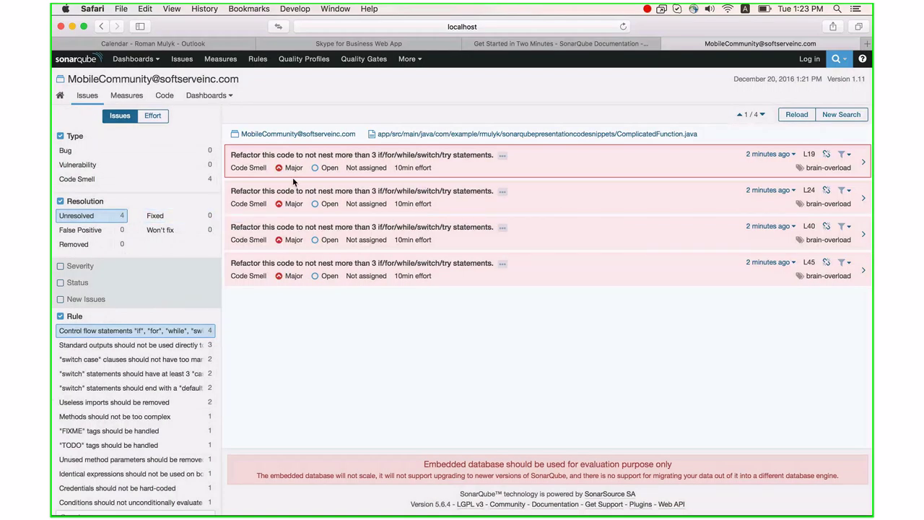
click(471, 154)
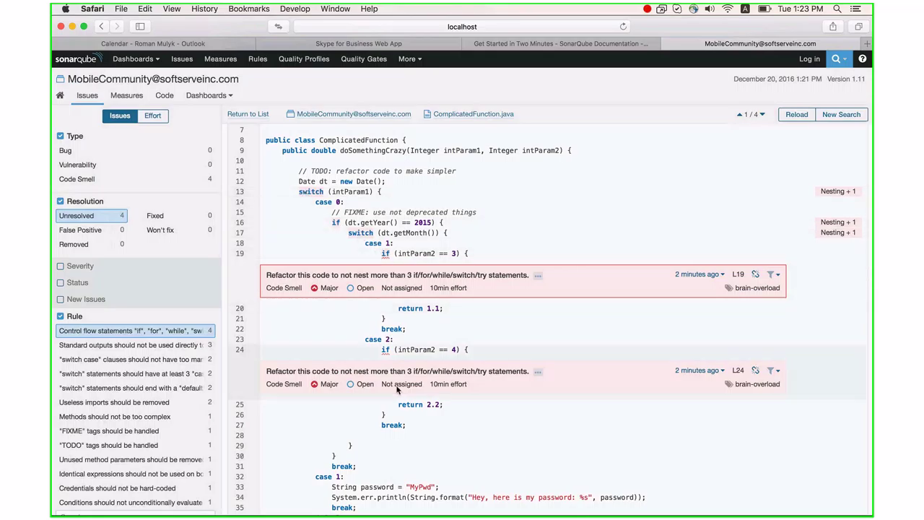
scroll(396, 390, down, 2)
click(105, 331)
click(101, 346)
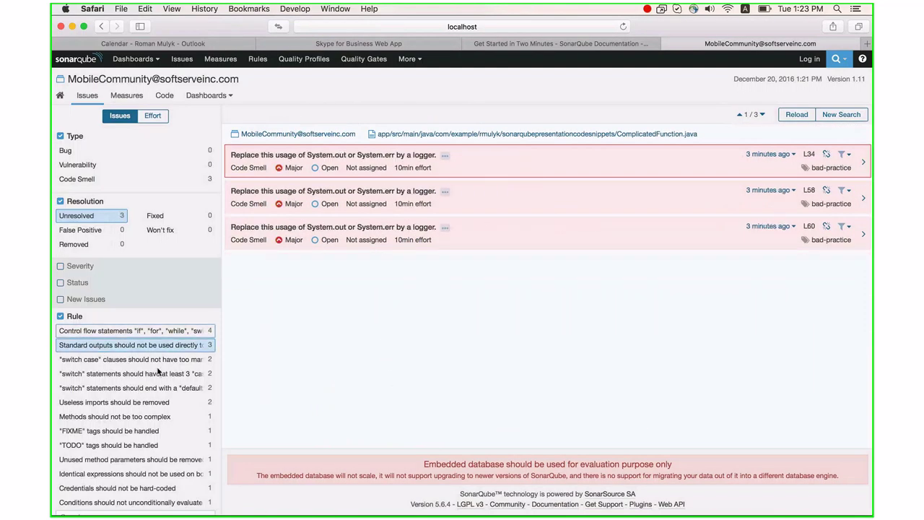
scroll(97, 431, down, 2)
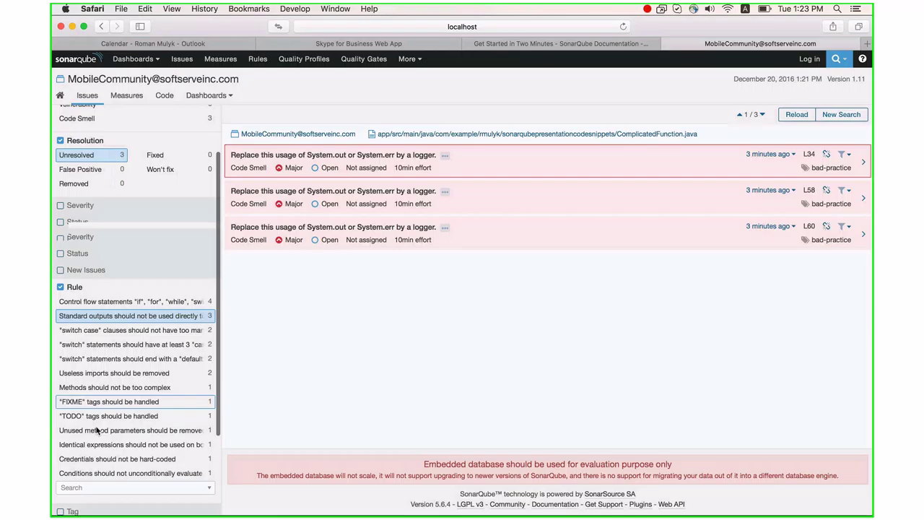
click(125, 359)
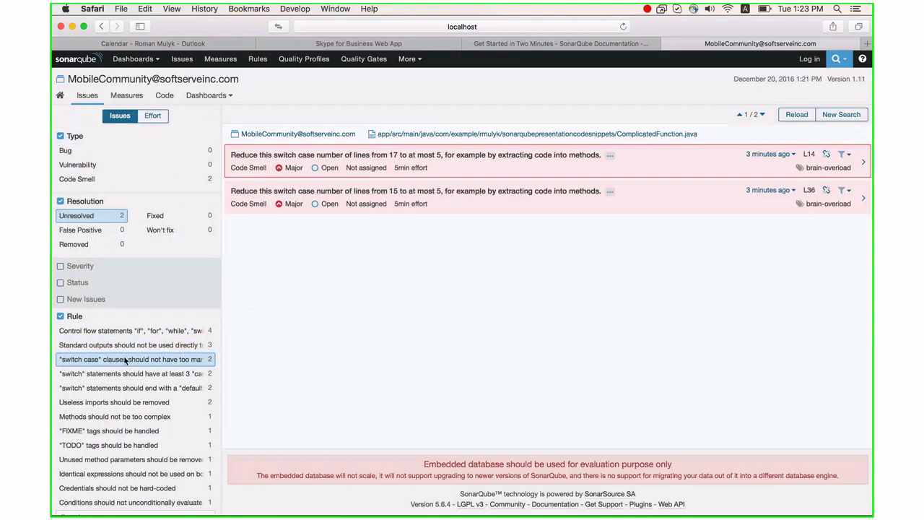
click(125, 359)
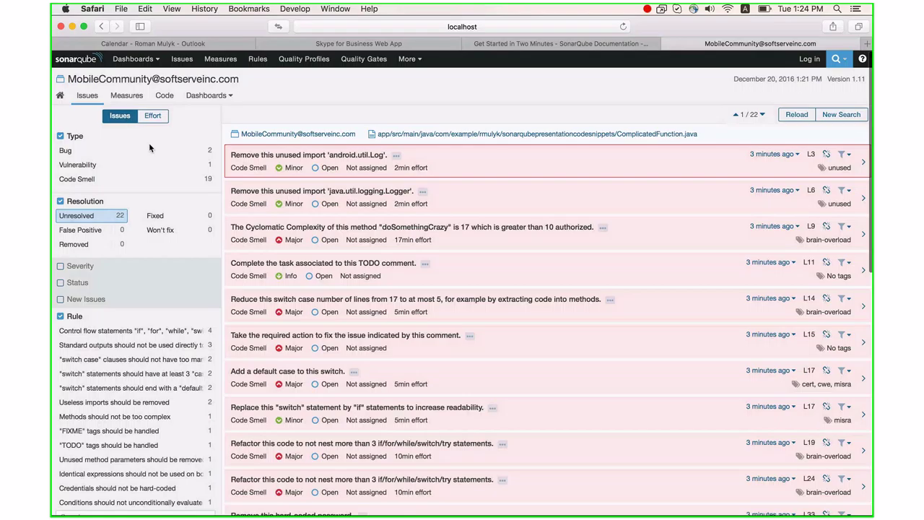
- Switch the MobileCommunity issue totals to show remediation effort instead of counts
click(159, 118)
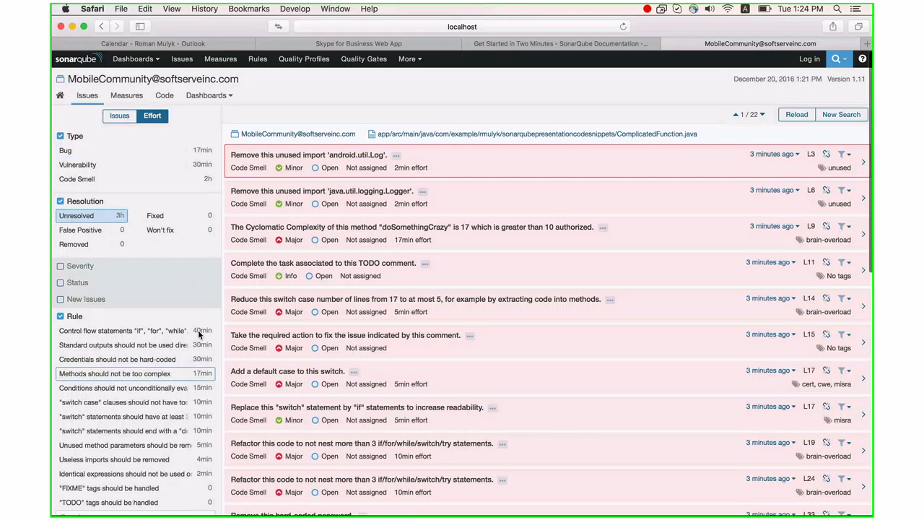
scroll(155, 405, down, 3)
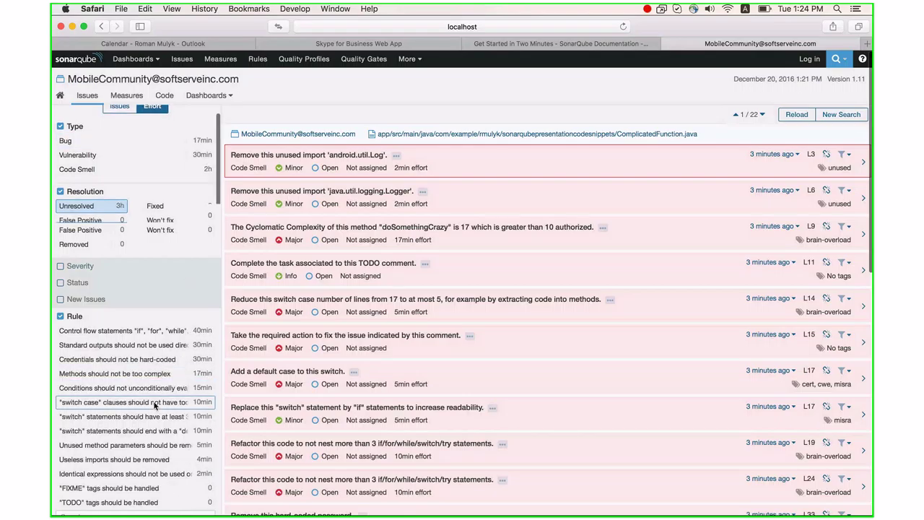
scroll(154, 405, down, 1)
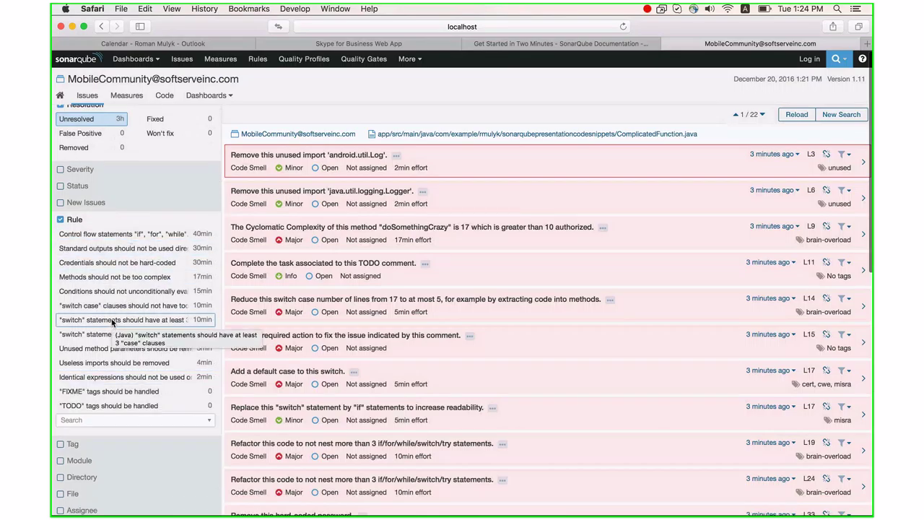
scroll(113, 465, down, 3)
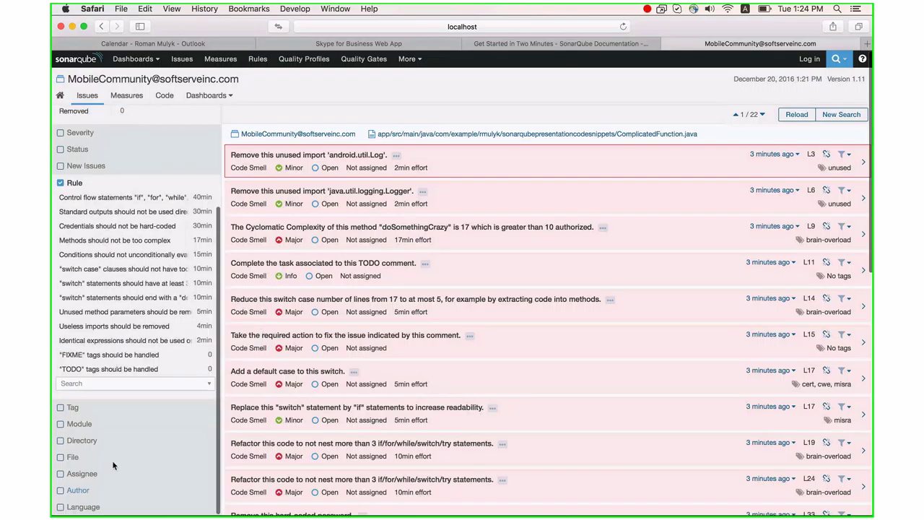
- Expand the Tag facet breakdown, then return up the sidebar to the Severity facet
click(61, 408)
scroll(90, 289, down, 5)
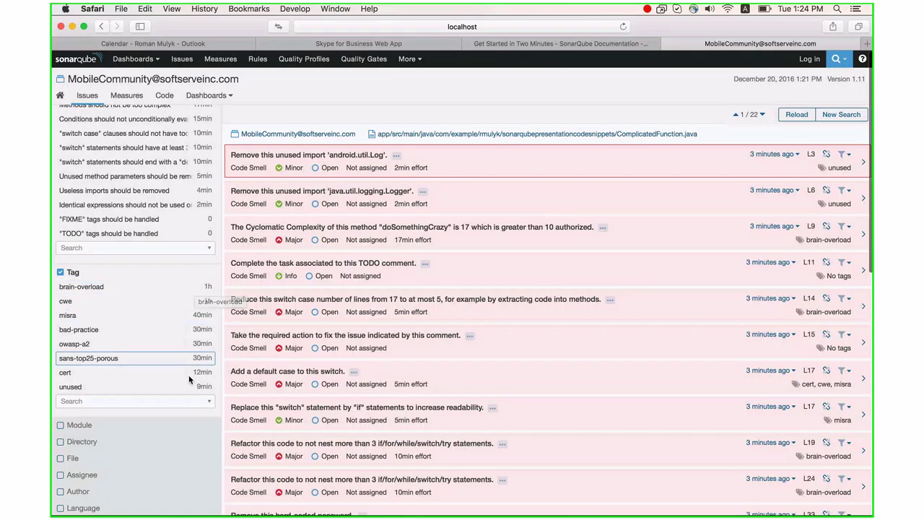
scroll(175, 217, up, 1)
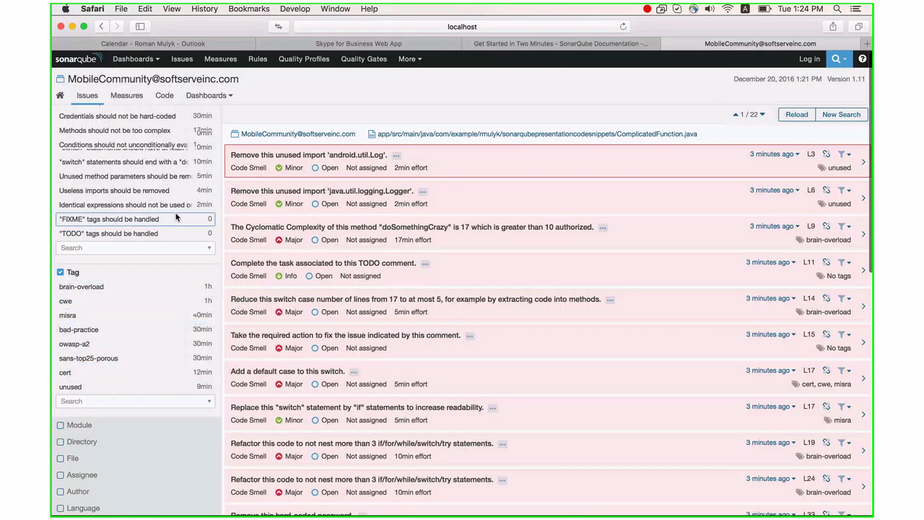
scroll(176, 217, up, 3)
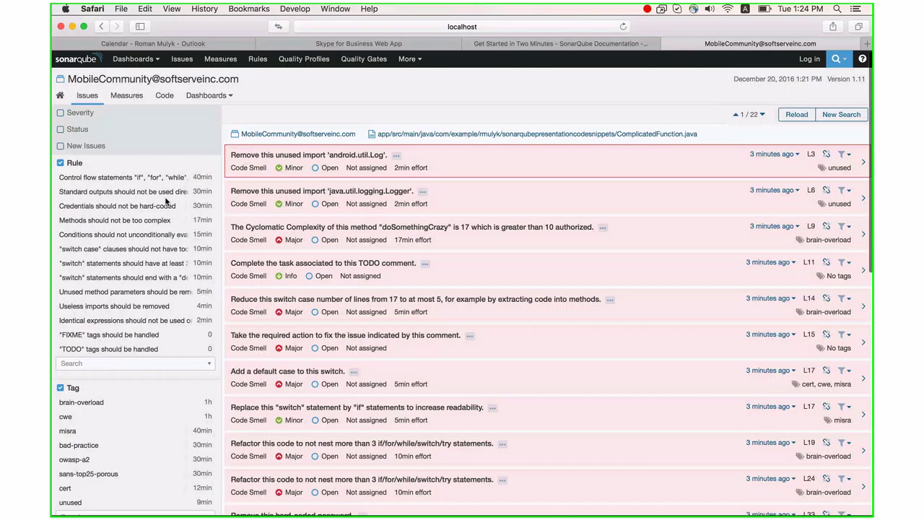
scroll(165, 201, up, 5)
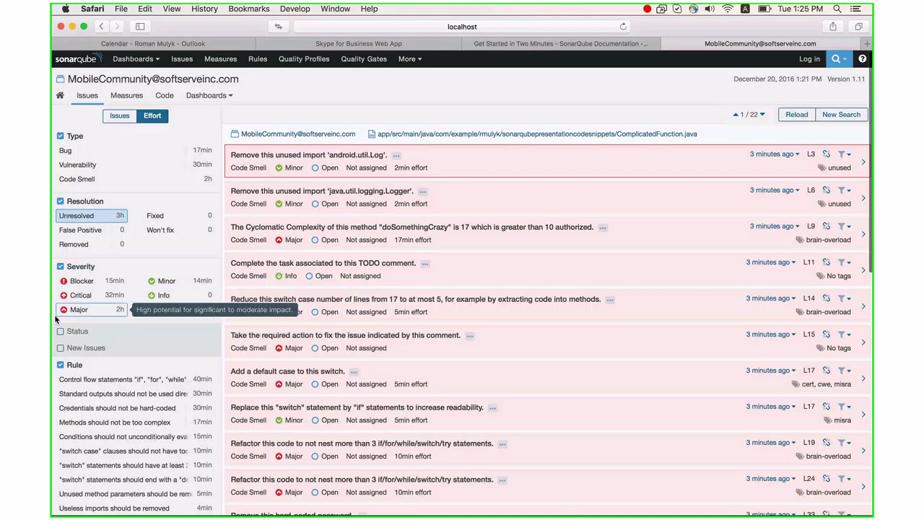
- Filter issues to Major, Critical and Blocker severities, leaving 17 issues listed
click(87, 308)
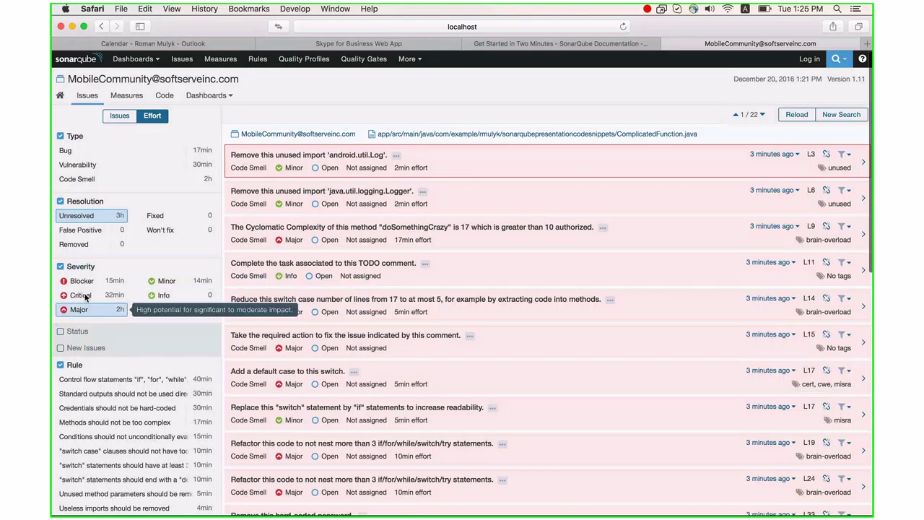
click(81, 295)
click(81, 280)
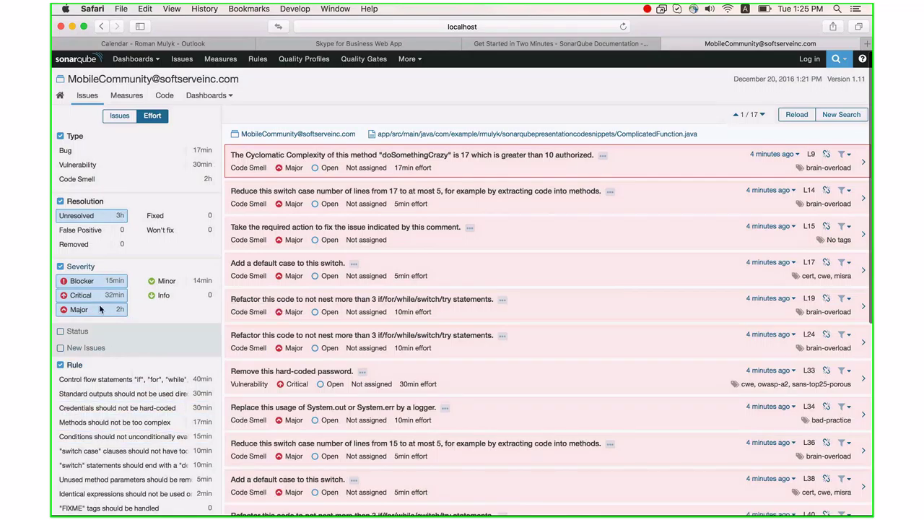
scroll(148, 354, down, 3)
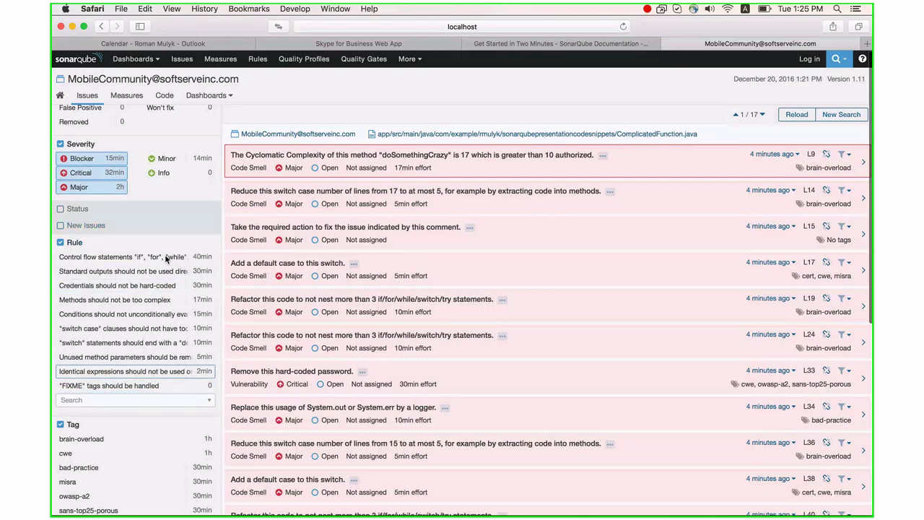
scroll(162, 278, up, 3)
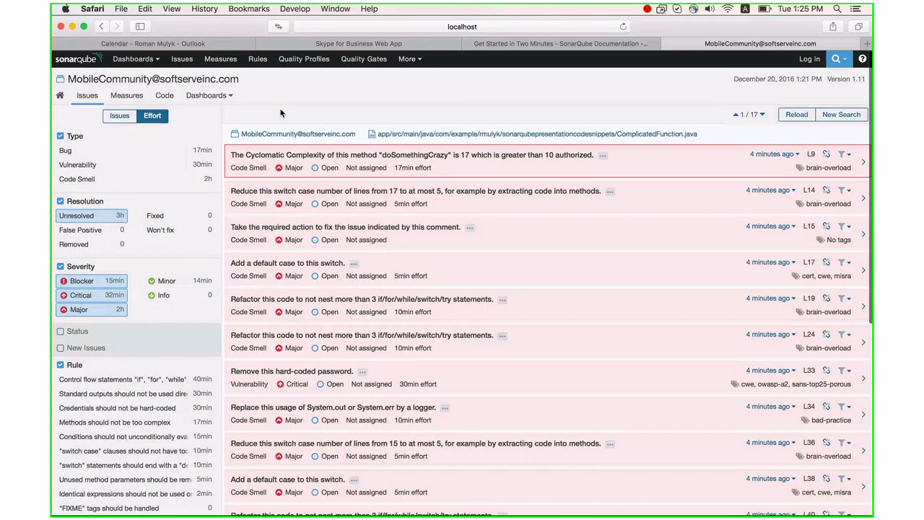
click(304, 58)
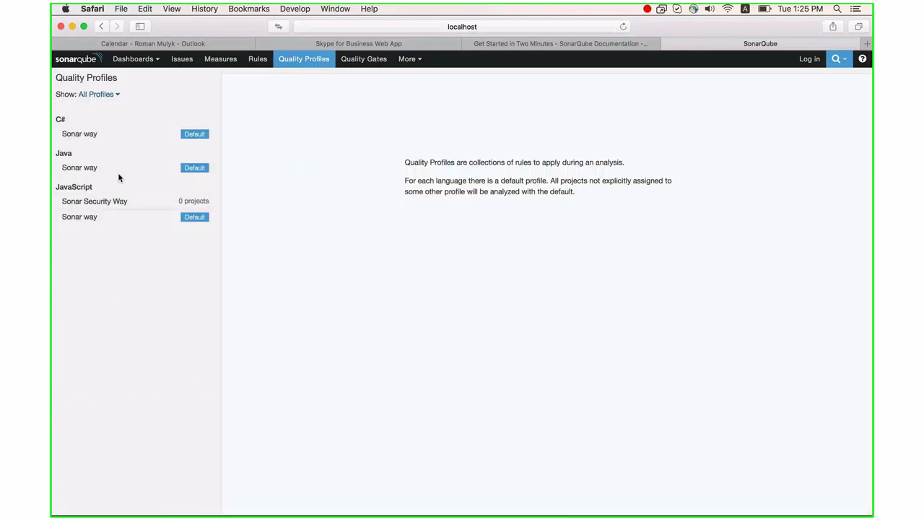
- Log in with the administrator credentials and decline Safari's save-password prompt
click(810, 59)
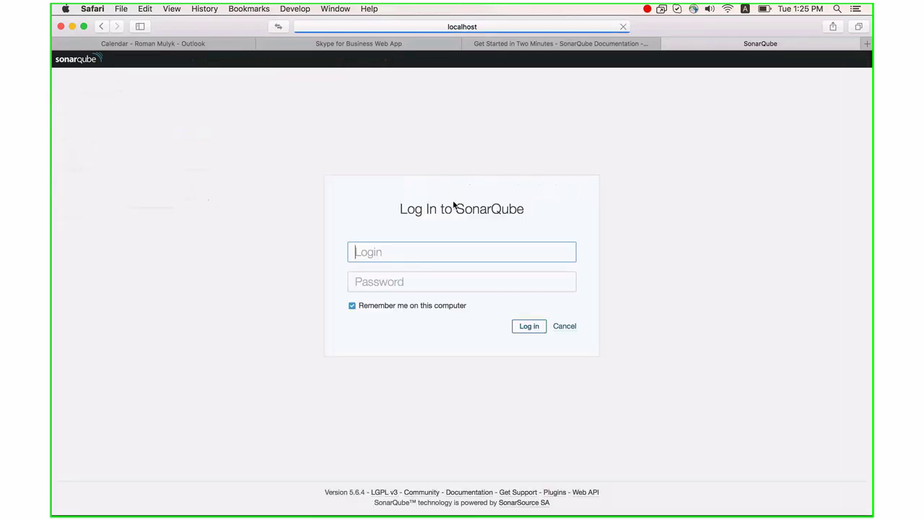
text(admin)
key(Tab)
text(admin)
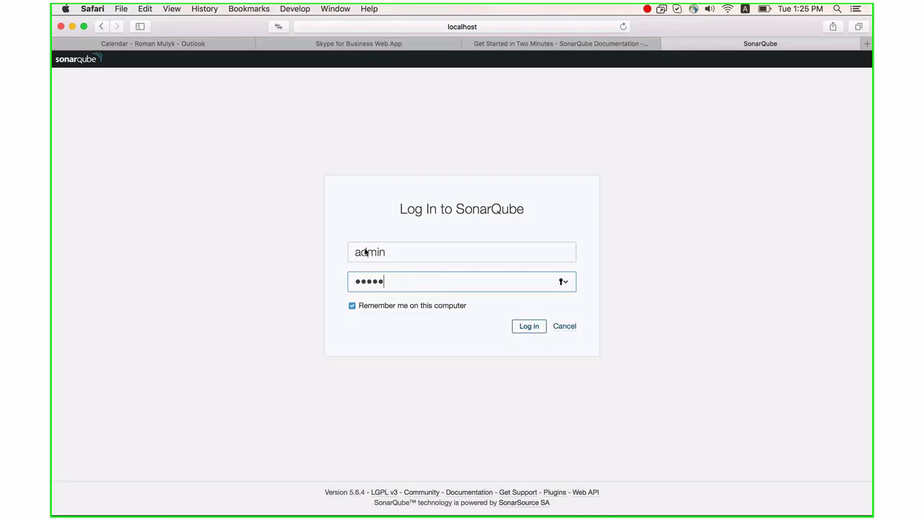
click(532, 327)
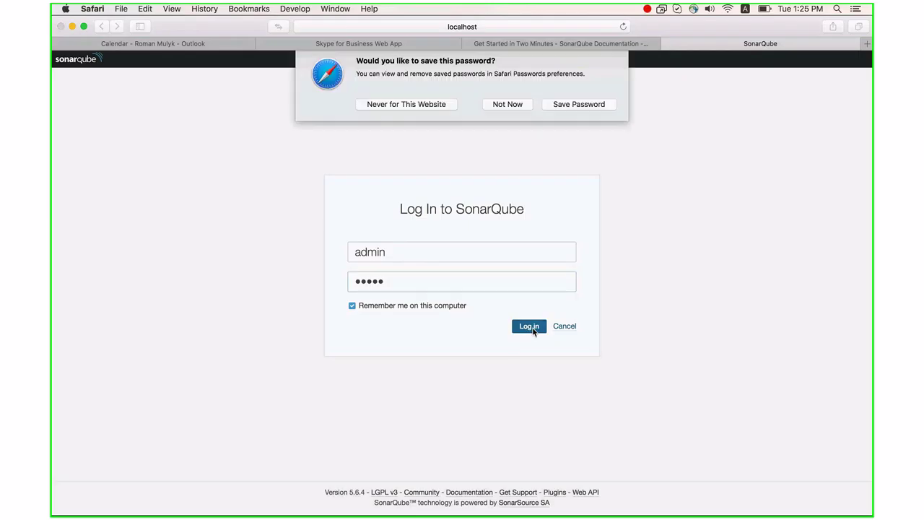
click(508, 109)
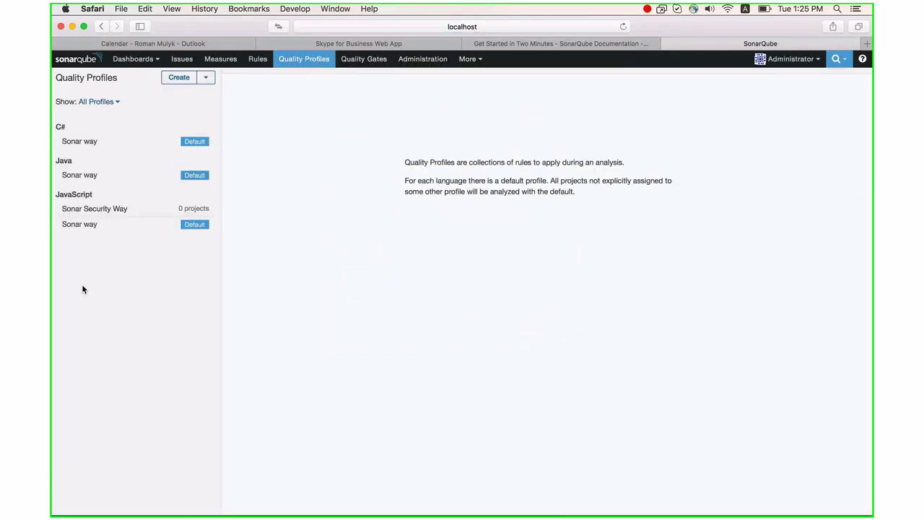
- From the Java Sonar way profile, browse its rules and filter to the 22 tagged 'convention'
click(85, 177)
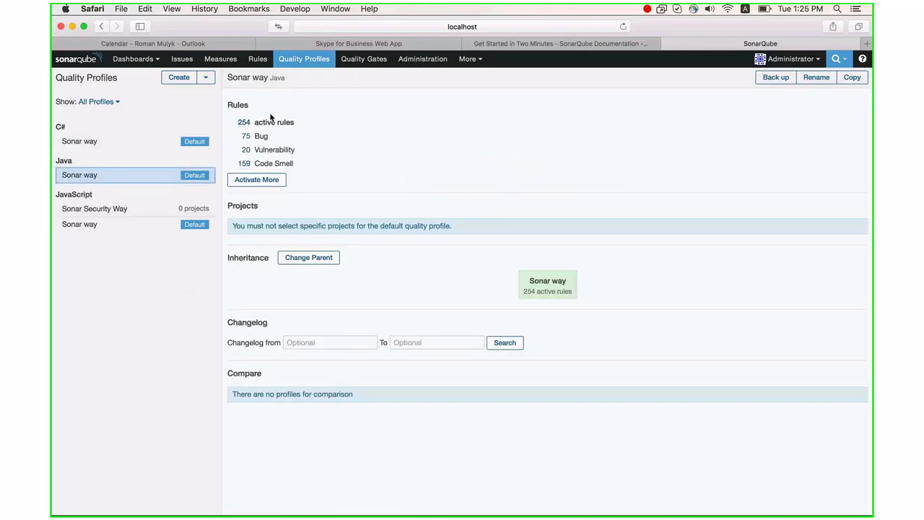
click(268, 182)
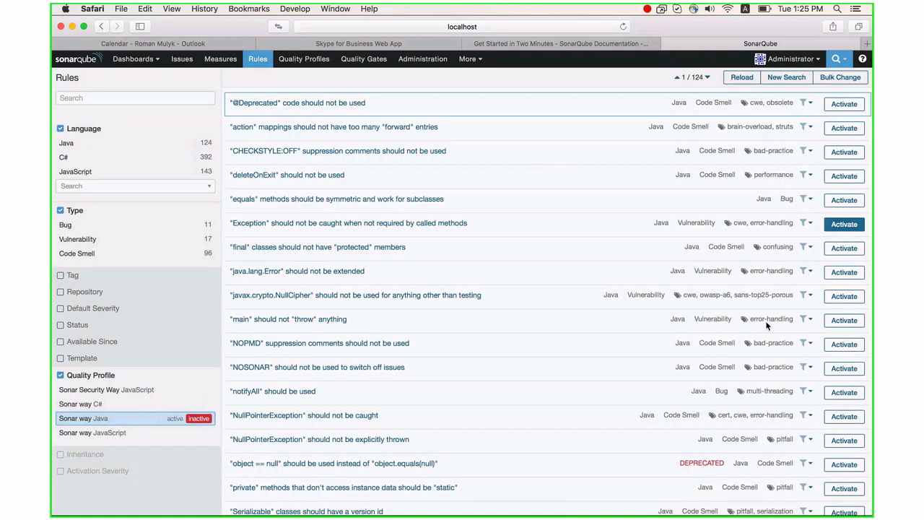
click(60, 276)
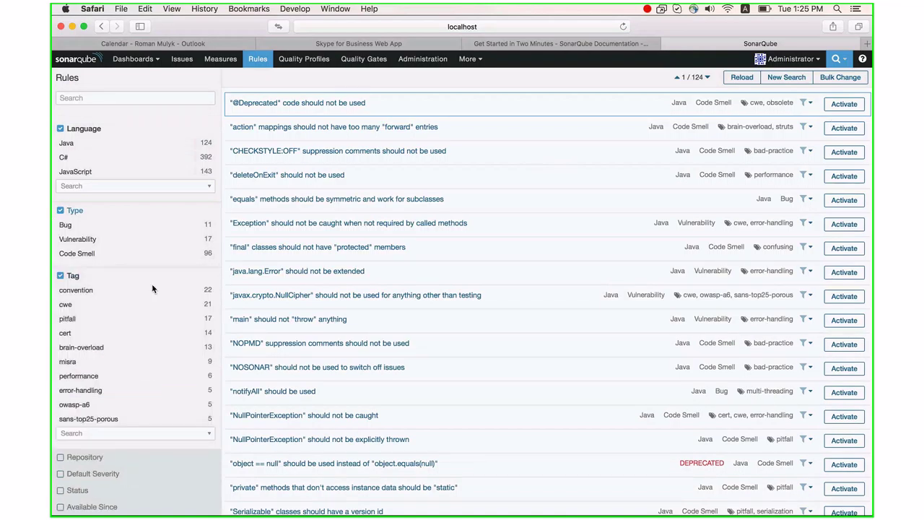
click(152, 290)
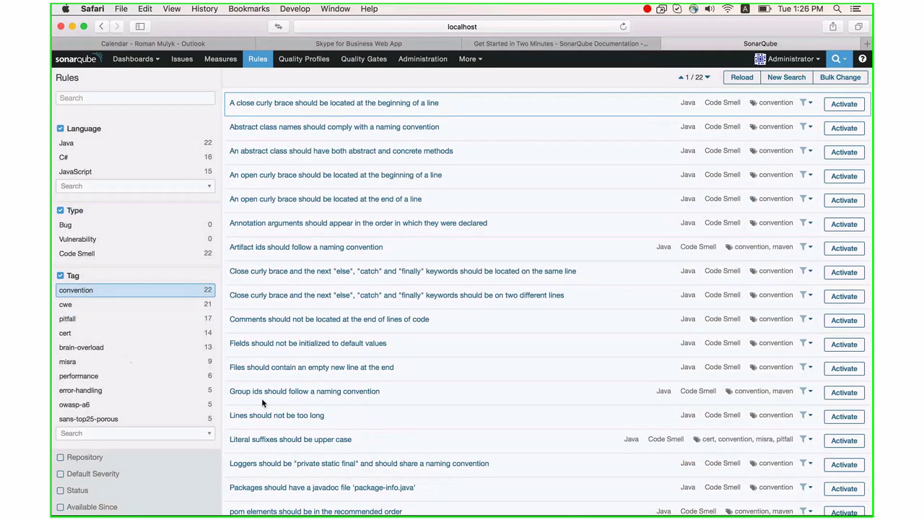
scroll(652, 379, down, 5)
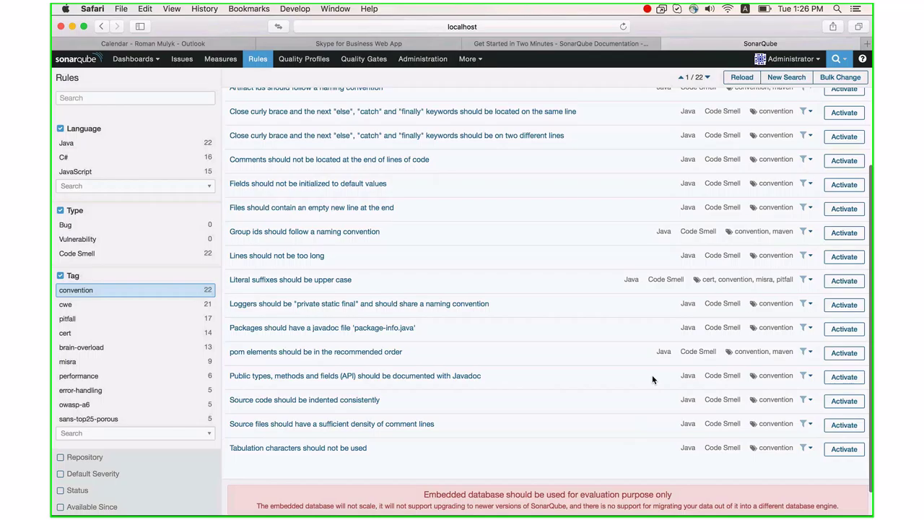
scroll(435, 297, up, 5)
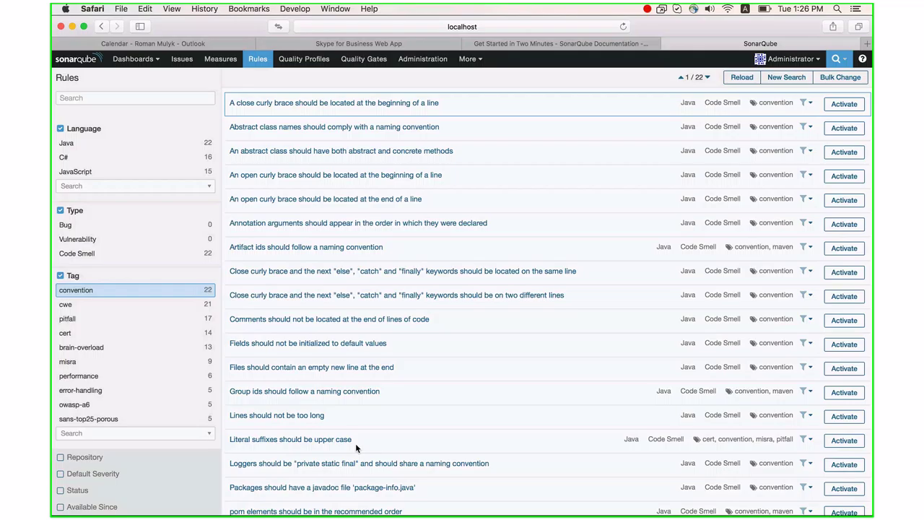
scroll(475, 365, up, 1)
- Open MobileCommunity from the Home dashboard: 2 bugs, 1 vulnerability, 19 code smells, 2h debt
click(220, 58)
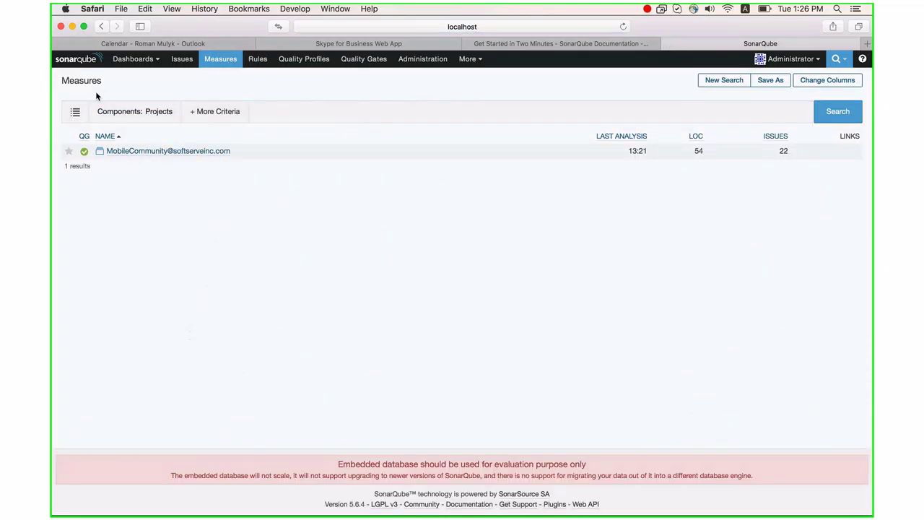
click(182, 58)
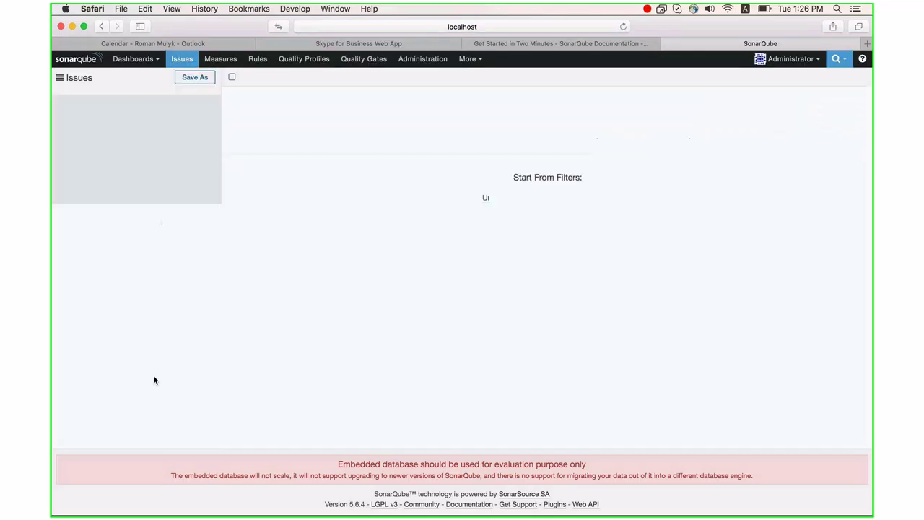
click(143, 62)
click(133, 81)
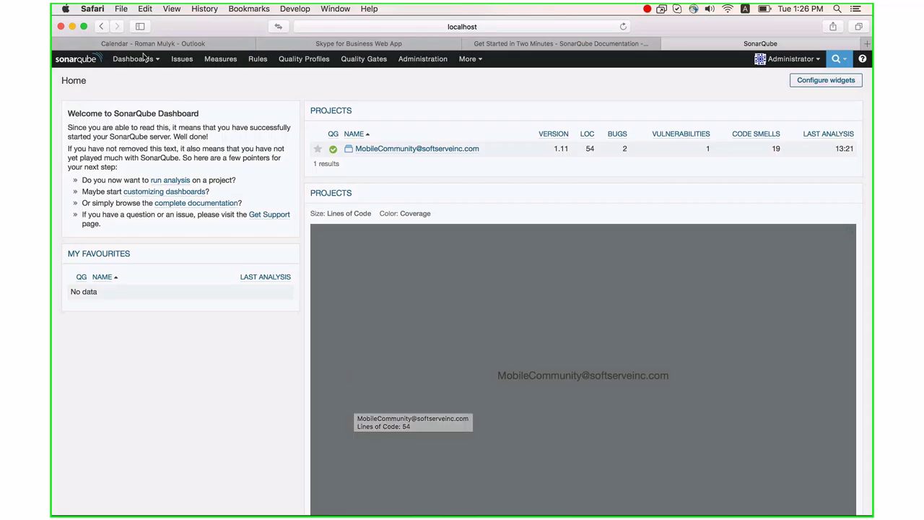
click(381, 150)
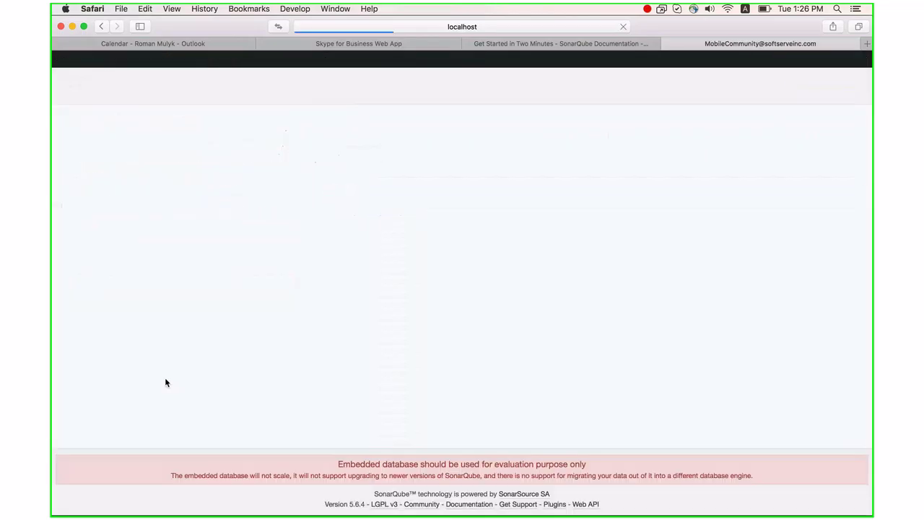
scroll(296, 377, down, 2)
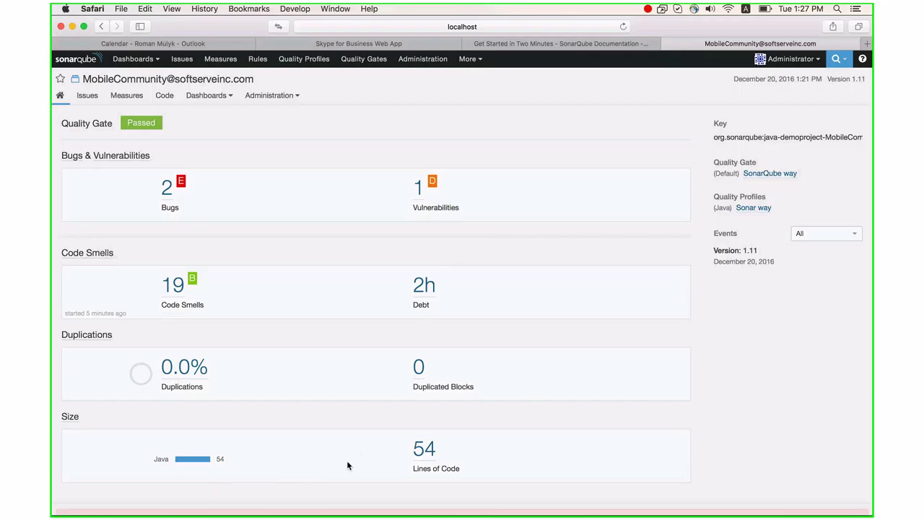
- Show MobileCommunity measures: reliability E, security D, maintainability B, 2h 6min debt at 7.8%
click(126, 95)
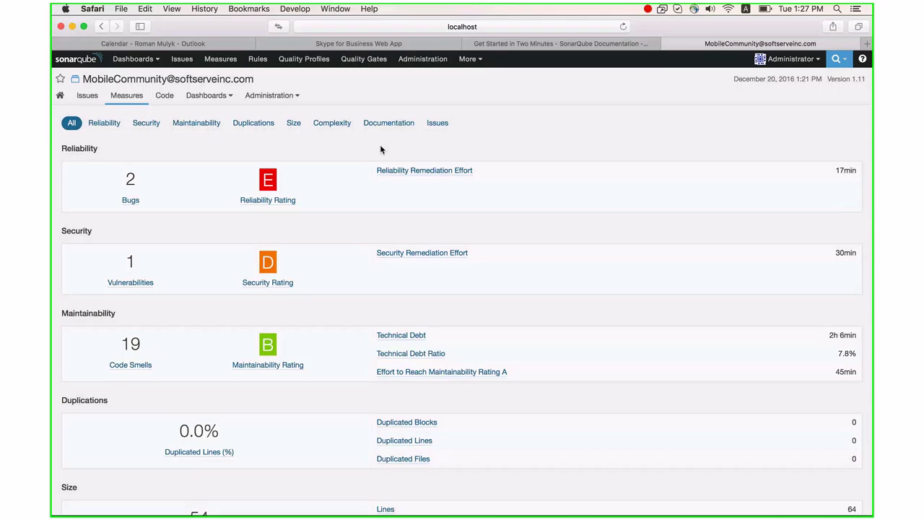
- Bring Keynote forward and open the Plugins hyperlink's link popover on slide 16
mouse_move(343, 510)
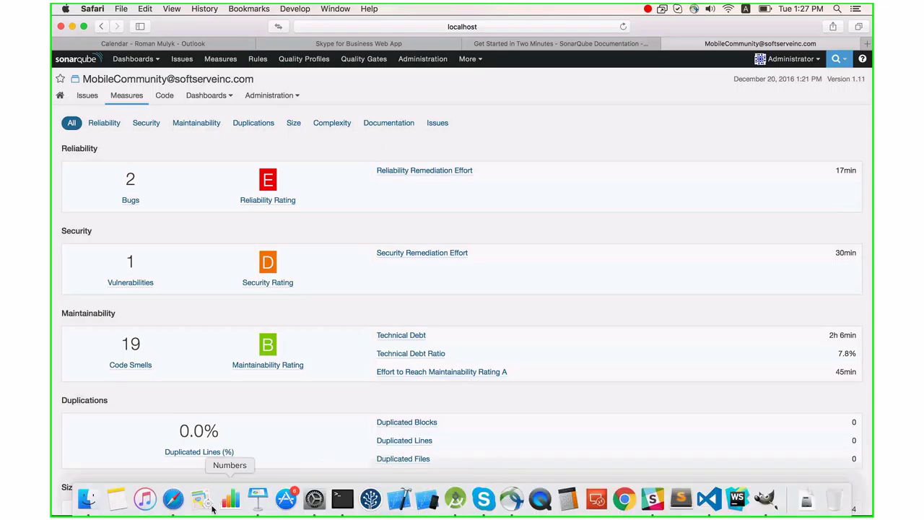
click(257, 498)
click(316, 374)
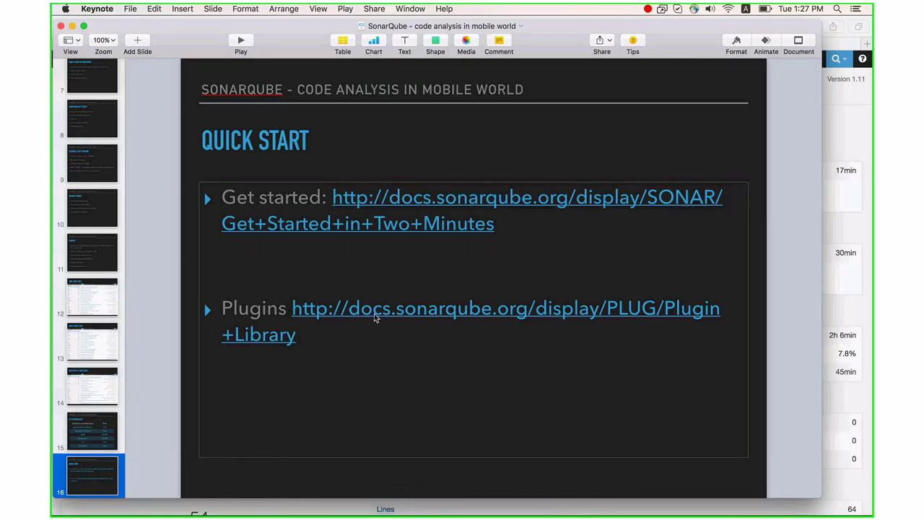
click(384, 312)
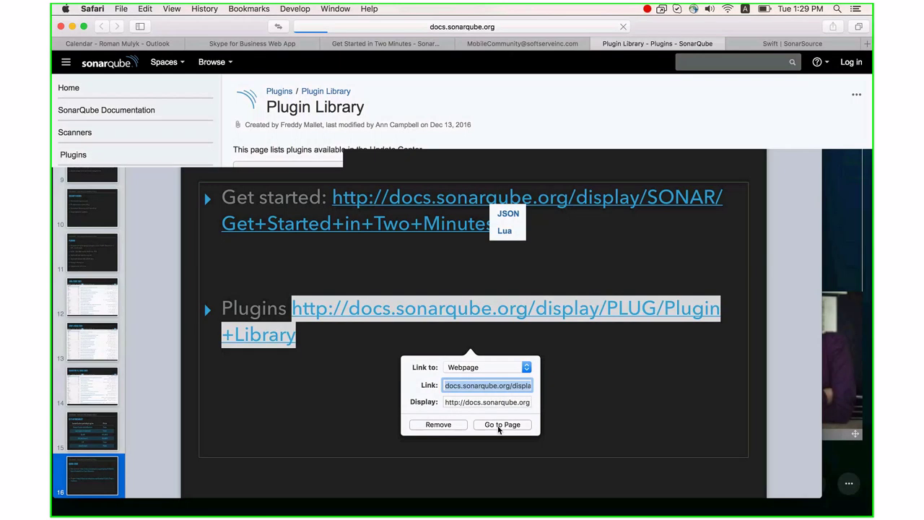
click(502, 424)
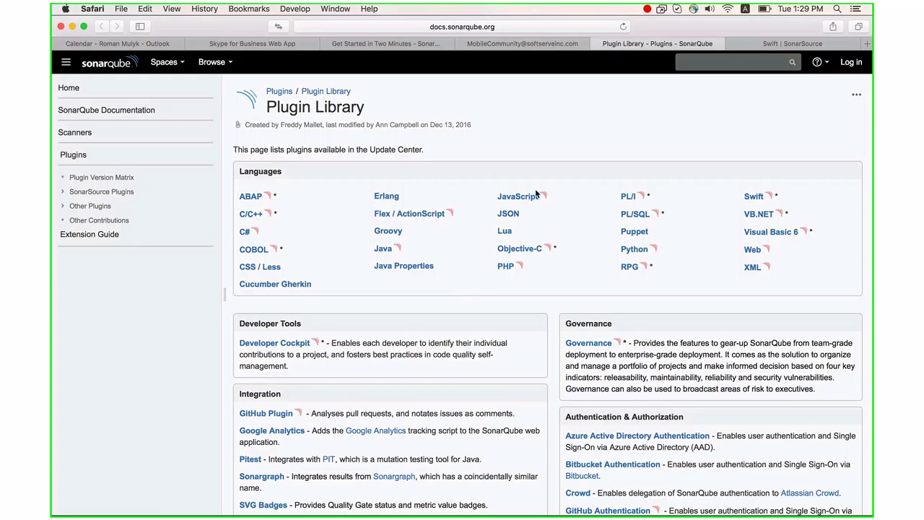
- Browse the Plugin Library's language plugins, briefly selecting 'Rational' in the ClearCase entry
scroll(554, 356, down, 1)
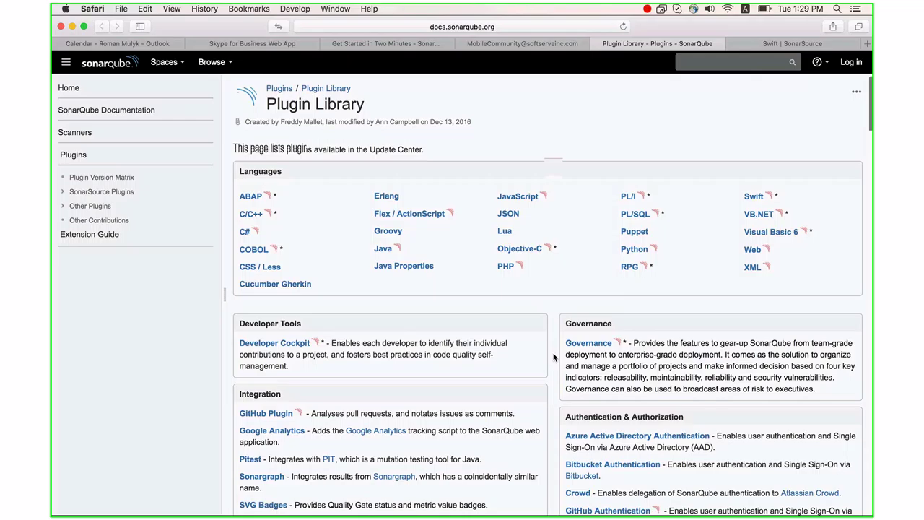
scroll(554, 356, down, 5)
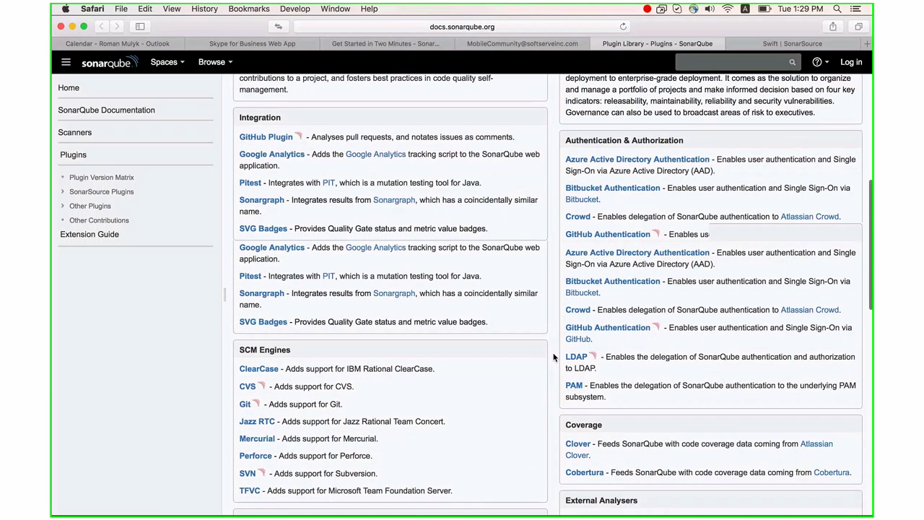
scroll(554, 357, up, 1)
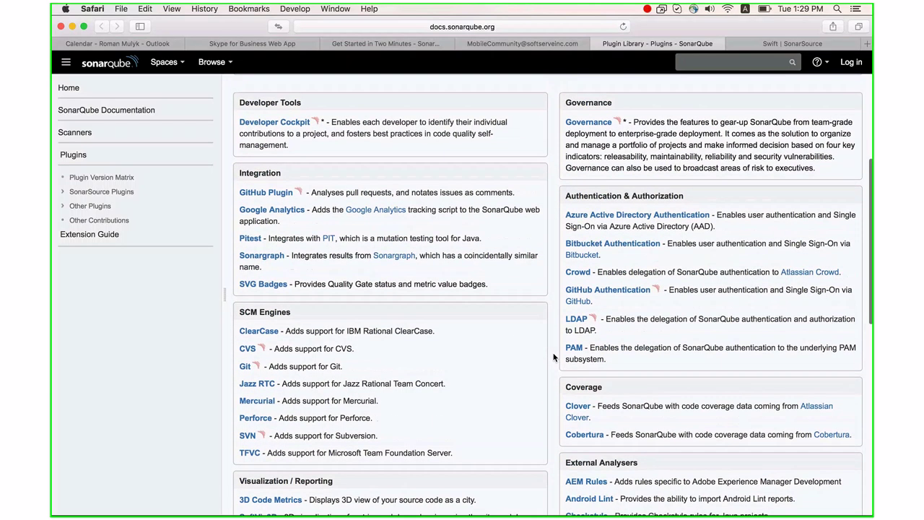
scroll(554, 357, down, 1)
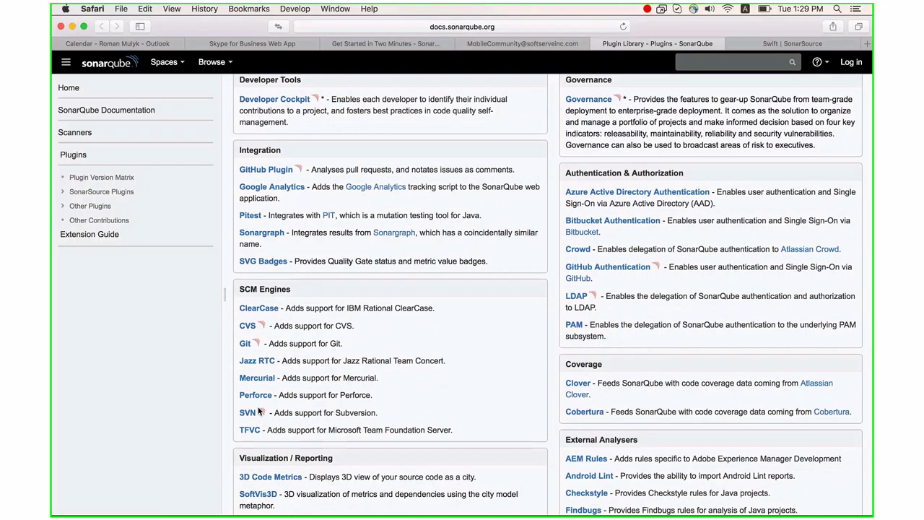
scroll(258, 412, down, 1)
scroll(340, 425, down, 2)
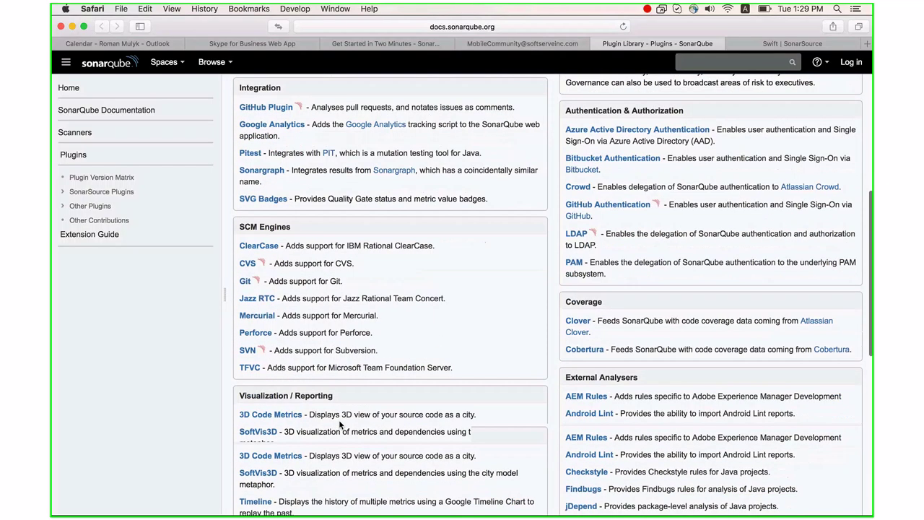
scroll(340, 425, down, 2)
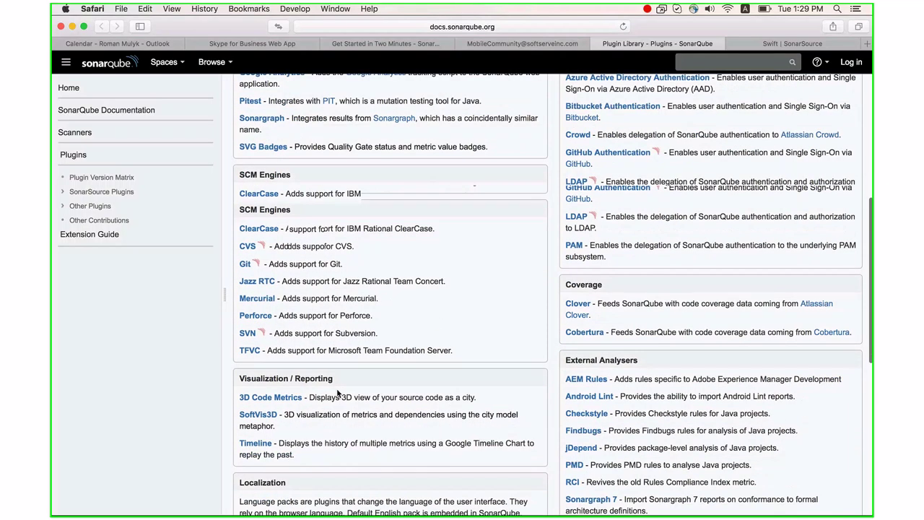
double_click(379, 194)
click(384, 219)
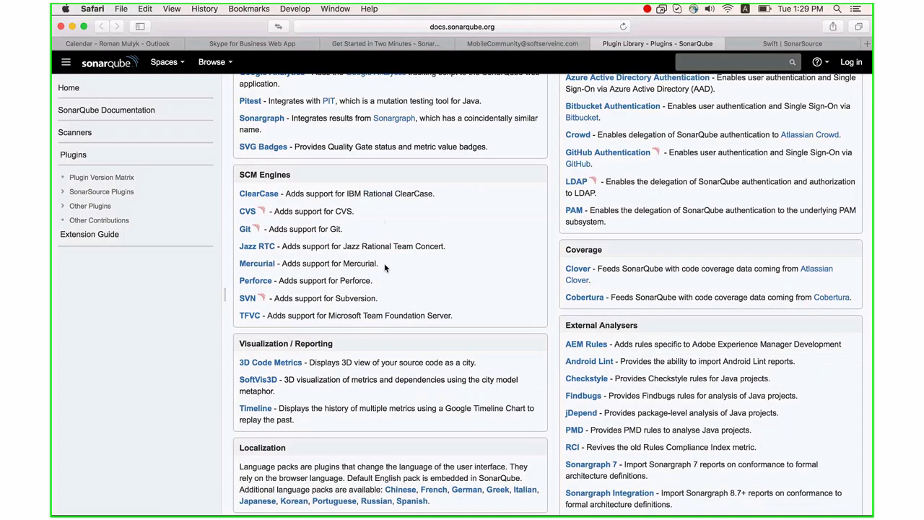
- Scroll to the Integration, SCM Engines, Authentication & Authorization, Coverage and External Analysers categories
scroll(408, 339, down, 3)
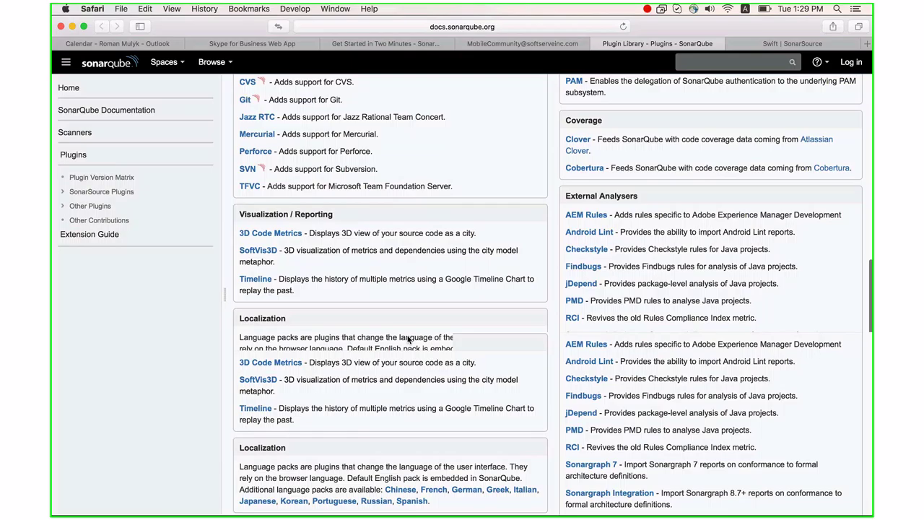
scroll(408, 340, down, 1)
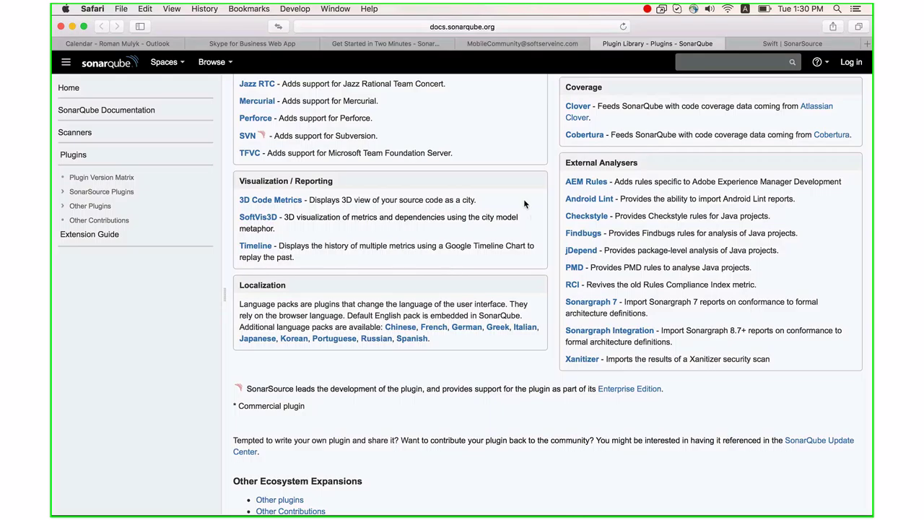
scroll(524, 200, up, 2)
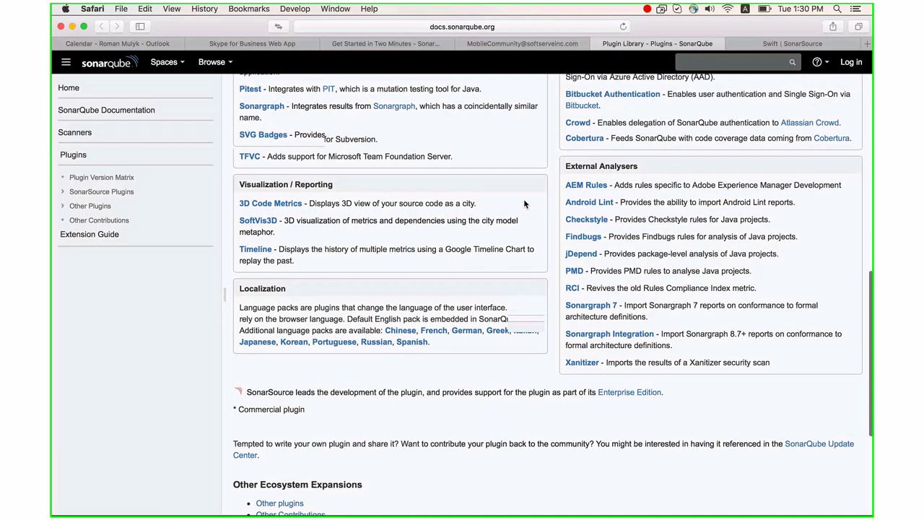
scroll(525, 204, up, 2)
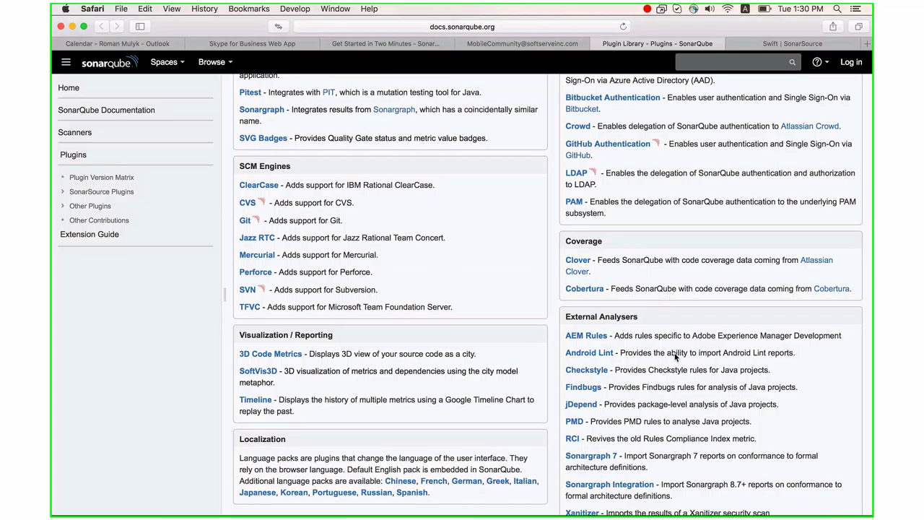
scroll(678, 390, down, 2)
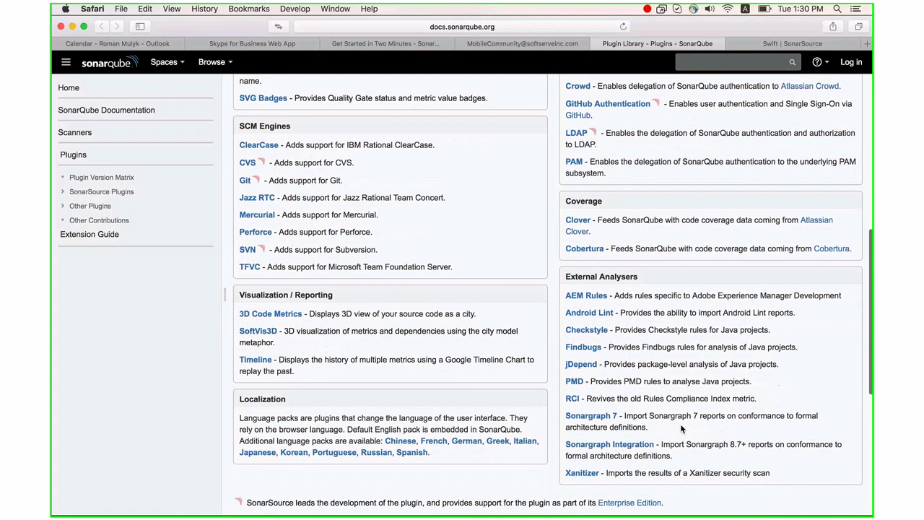
scroll(681, 429, down, 2)
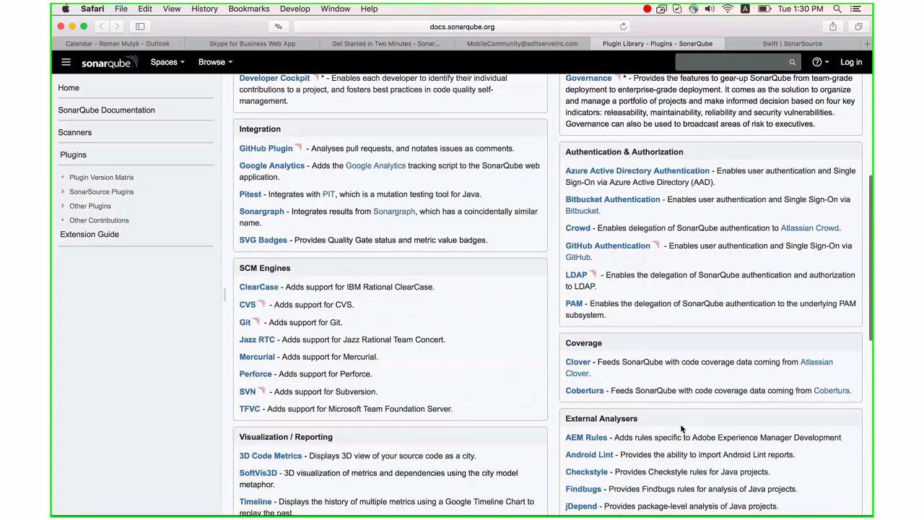